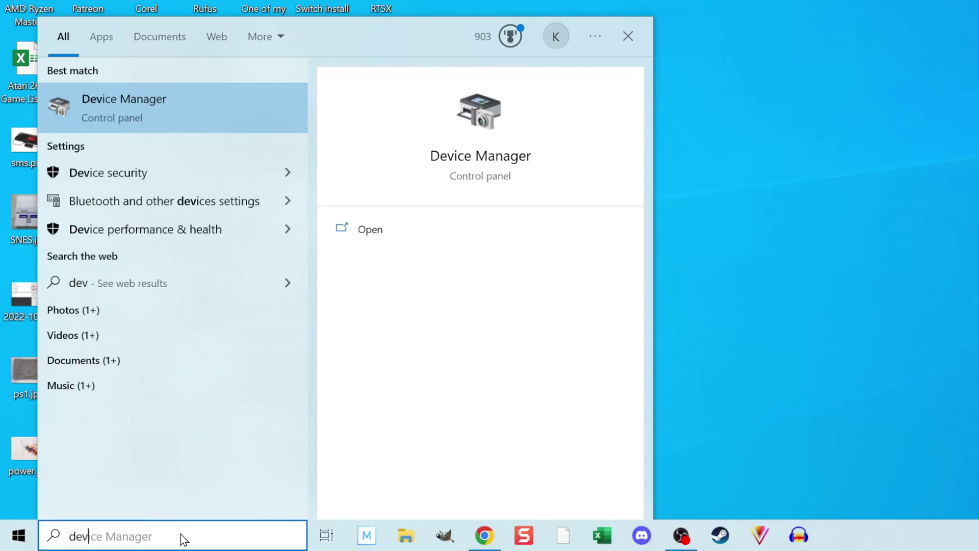
Step: Correct the Windows search text by removing the stray letter after typing 'ce'
{"action": "type", "text": "ce"}
{"action": "key", "text": "BackSpace"}
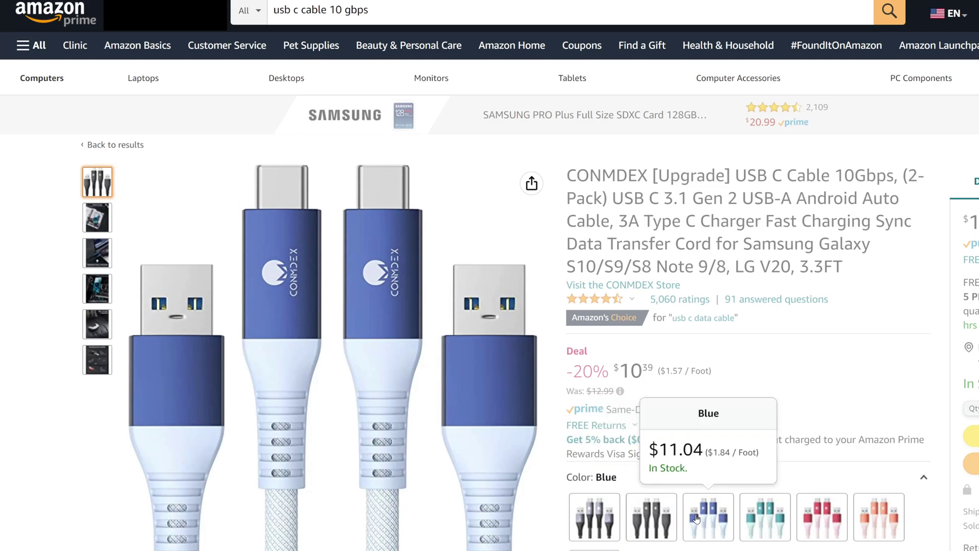
Step: Compare the green, red and orange cable colours, settling on Green at $11.04
{"action": "left_click", "coordinate": [761, 518]}
{"action": "left_click", "coordinate": [810, 516]}
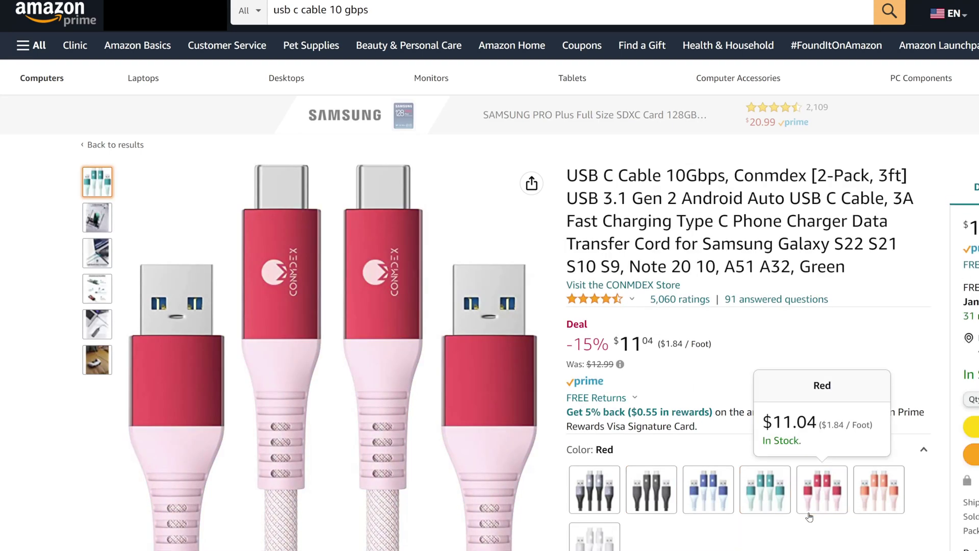
{"action": "left_click", "coordinate": [877, 489]}
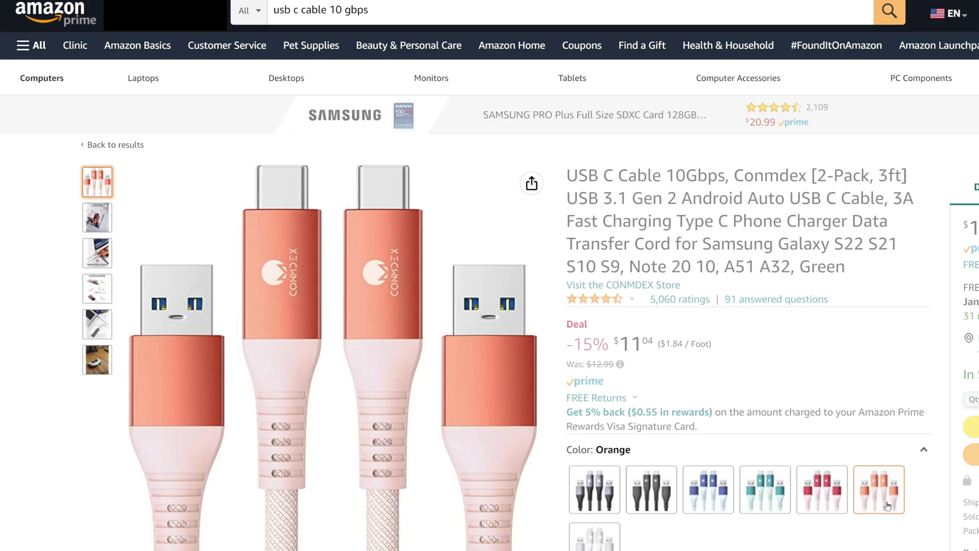
{"action": "left_click", "coordinate": [818, 502]}
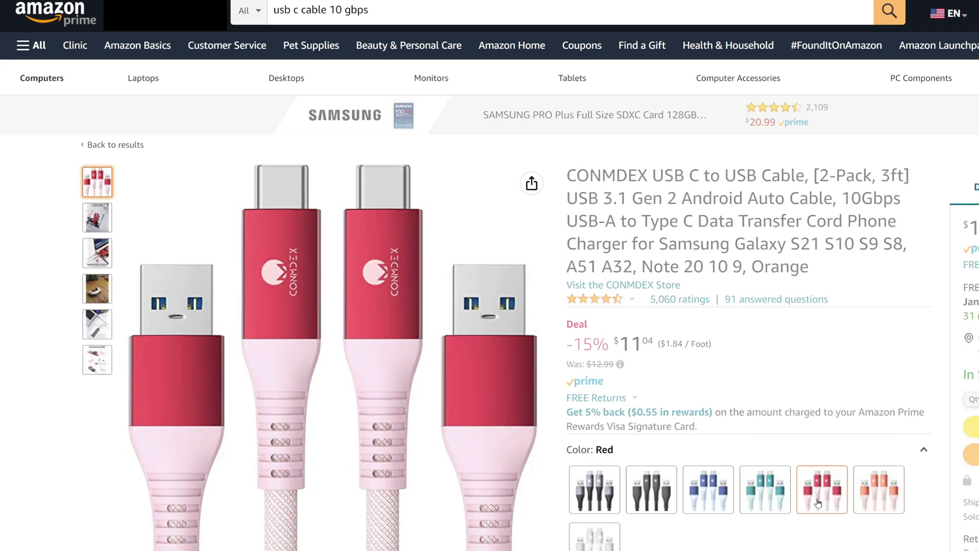
{"action": "left_click", "coordinate": [774, 503]}
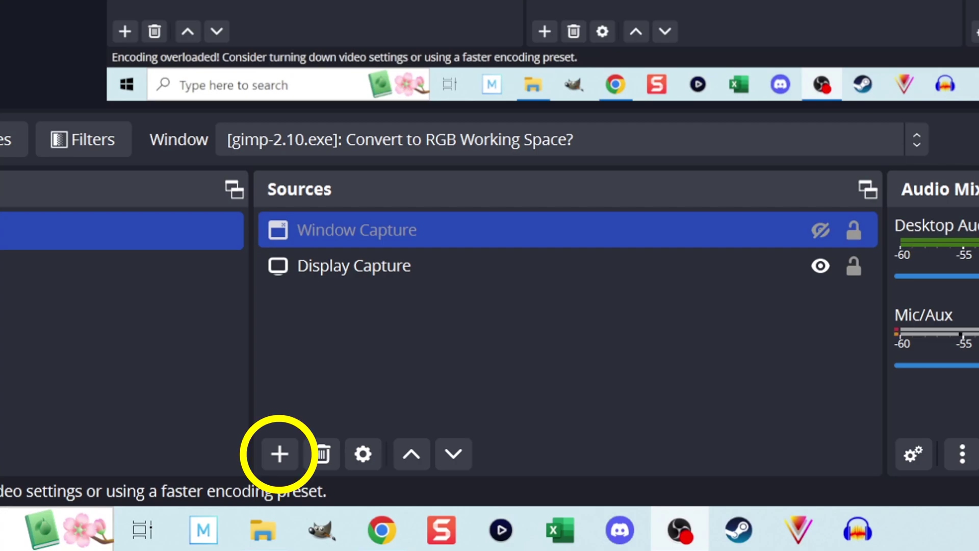
Step: Add a Video Capture Device source using the Game Capture HD60 S (2) device
{"action": "left_click", "coordinate": [280, 453]}
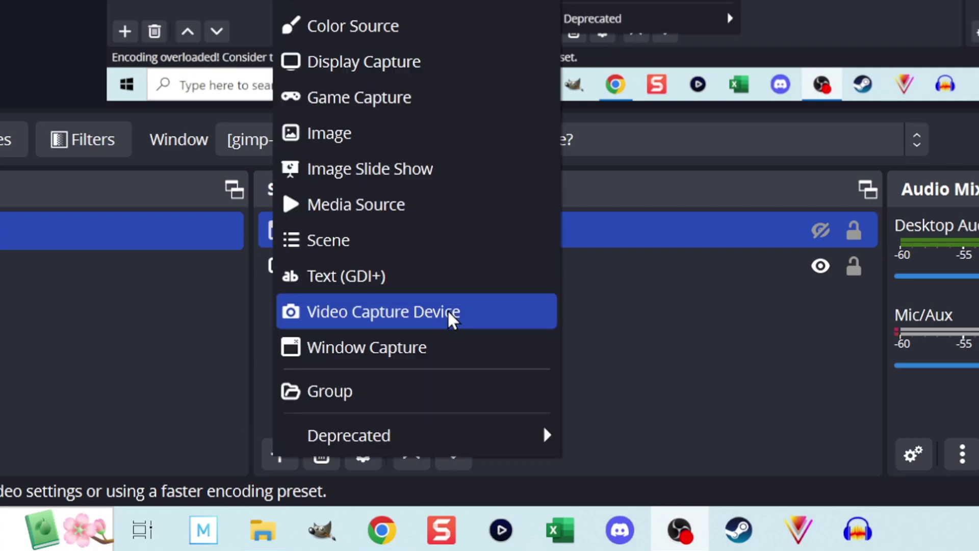
{"action": "left_click", "coordinate": [476, 307]}
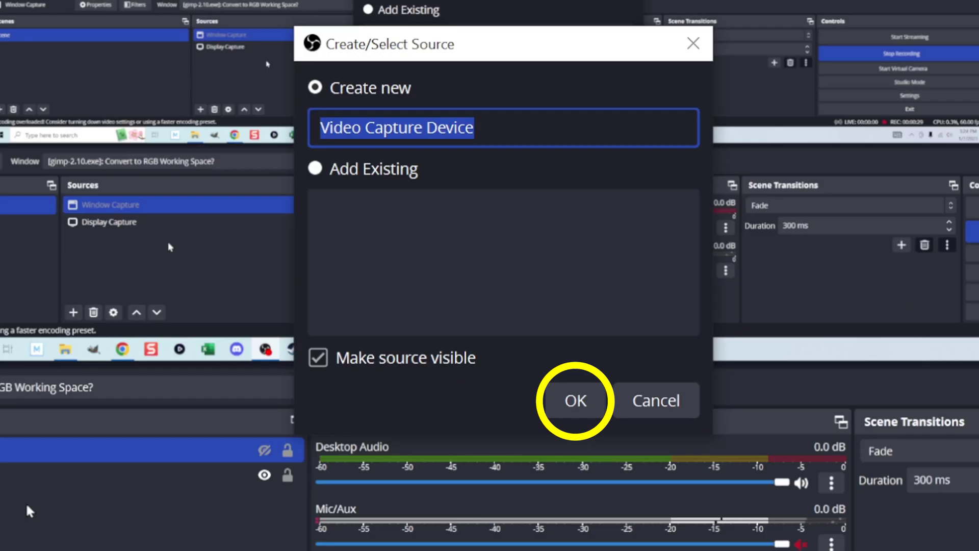
{"action": "key", "text": "Return"}
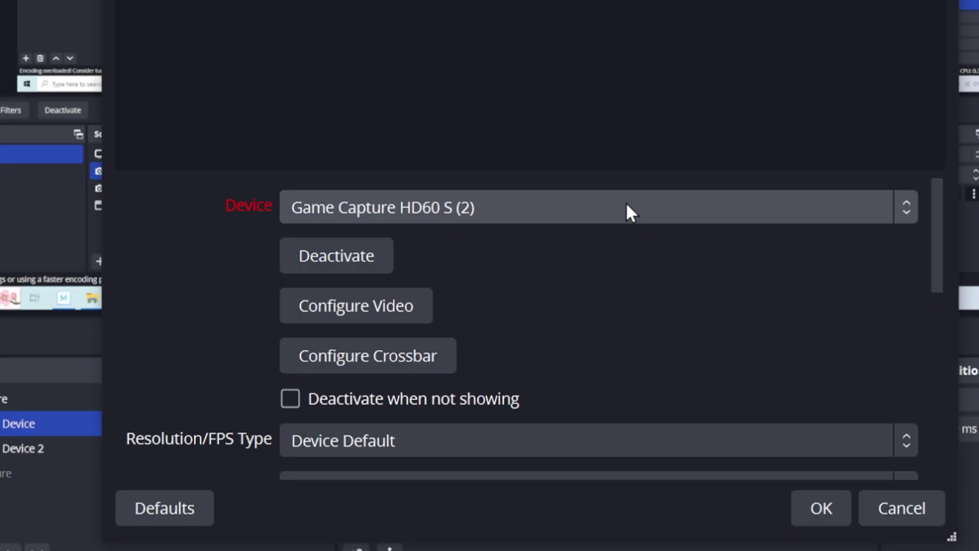
{"action": "left_click", "coordinate": [626, 204]}
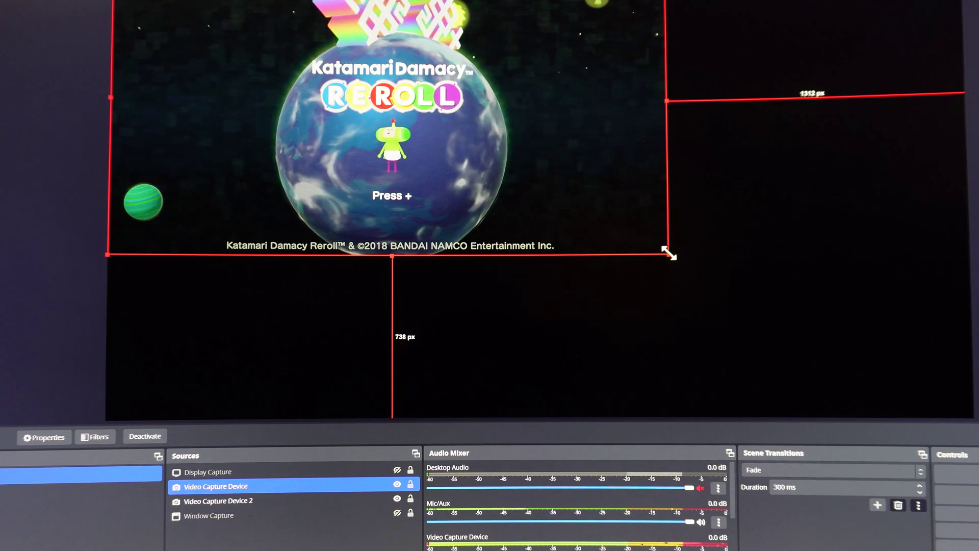
Step: Enlarge the Katamari capture on the canvas and toggle the Video Capture Device's visibility off and on
{"action": "left_click_drag", "start_coordinate": [669, 254], "coordinate": [921, 371]}
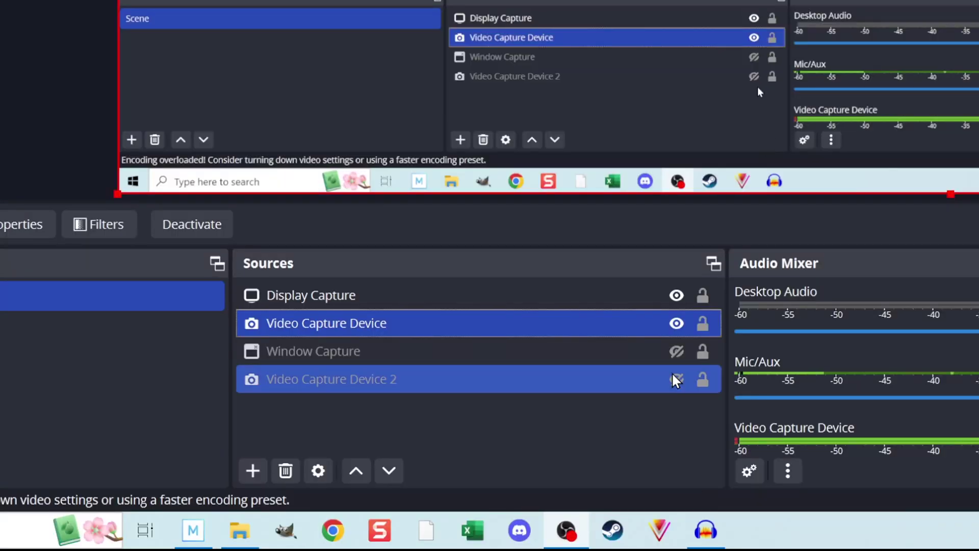
{"action": "left_click", "coordinate": [676, 324]}
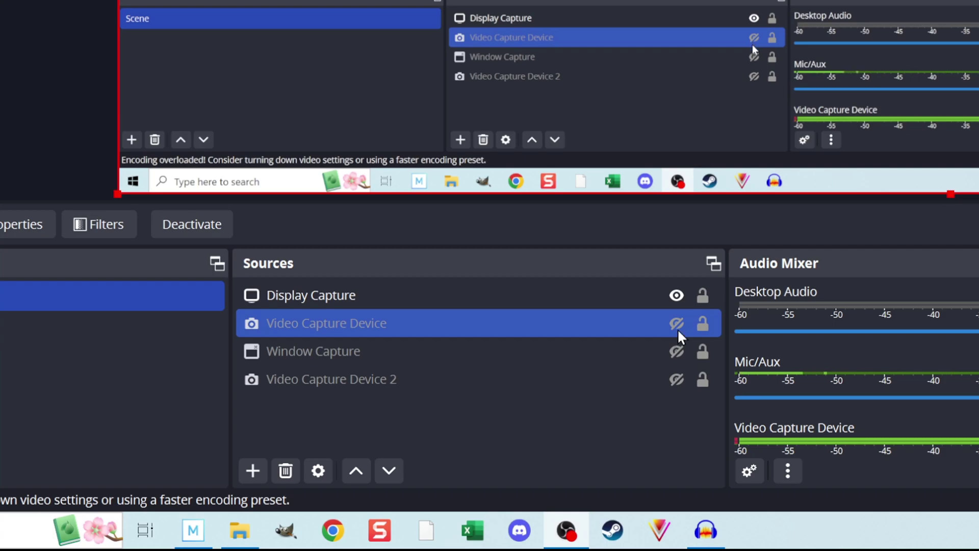
{"action": "left_click", "coordinate": [677, 329]}
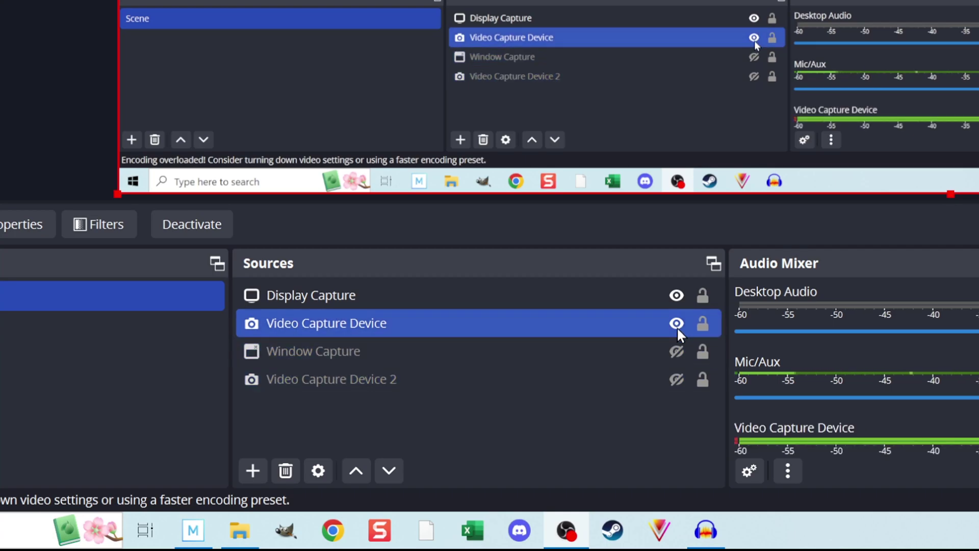
{"action": "mouse_move", "coordinate": [677, 326]}
{"action": "left_mouse_down"}
{"action": "mouse_move", "coordinate": [678, 378]}
{"action": "mouse_move", "coordinate": [682, 337]}
{"action": "left_mouse_up"}
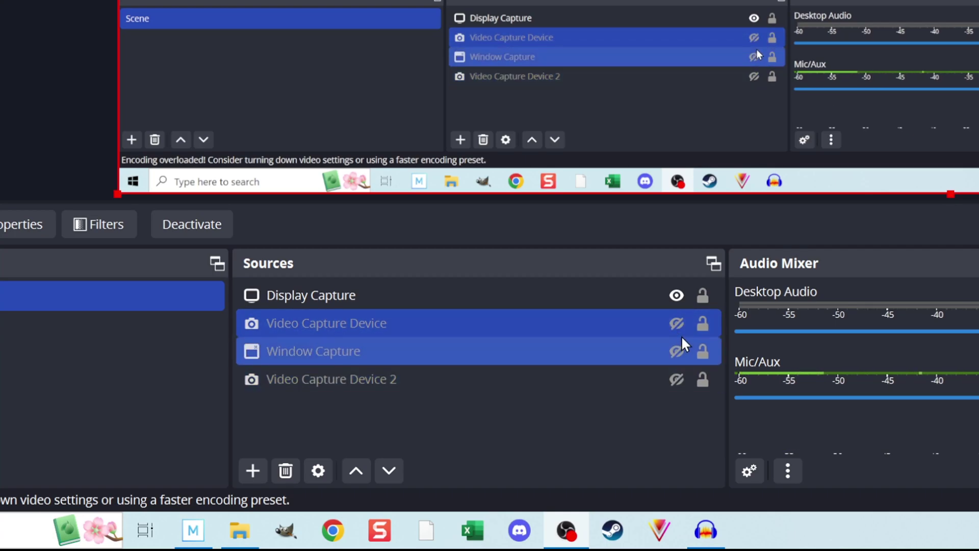
{"action": "left_click", "coordinate": [679, 323]}
{"action": "left_click", "coordinate": [673, 383], "text": "ctrl"}
{"action": "left_click", "coordinate": [679, 327]}
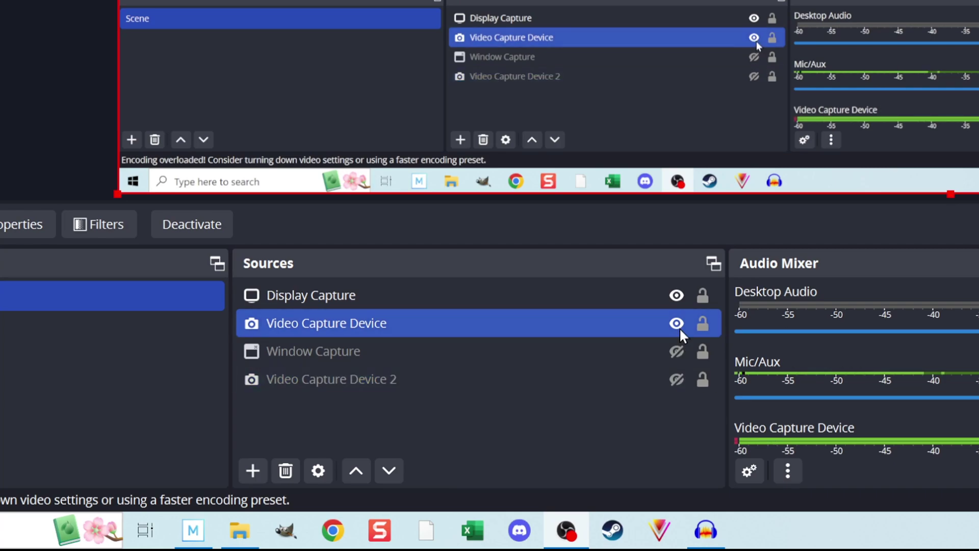
{"action": "left_click", "coordinate": [673, 383], "text": "ctrl"}
{"action": "left_click", "coordinate": [676, 325]}
{"action": "left_click", "coordinate": [676, 326]}
{"action": "left_click", "coordinate": [677, 324]}
{"action": "left_click", "coordinate": [673, 383], "text": "ctrl"}
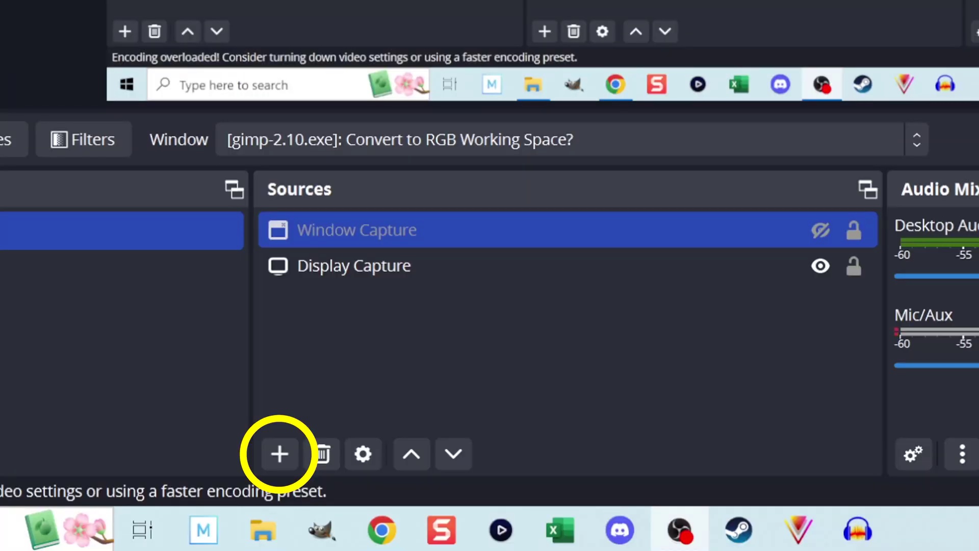
Step: Create another Video Capture Device source, named Video Capture Device 2
{"action": "left_click", "coordinate": [279, 453]}
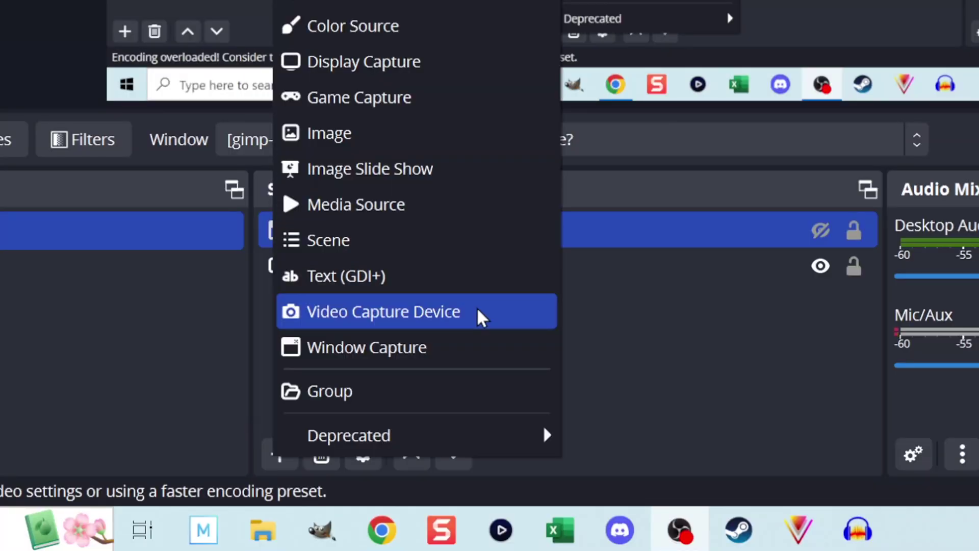
{"action": "left_click", "coordinate": [478, 310]}
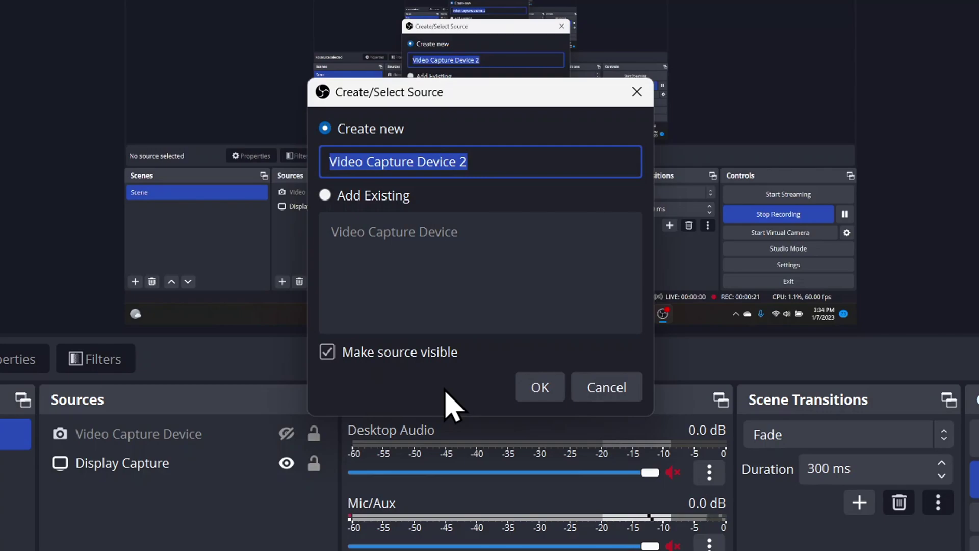
{"action": "left_click", "coordinate": [548, 386]}
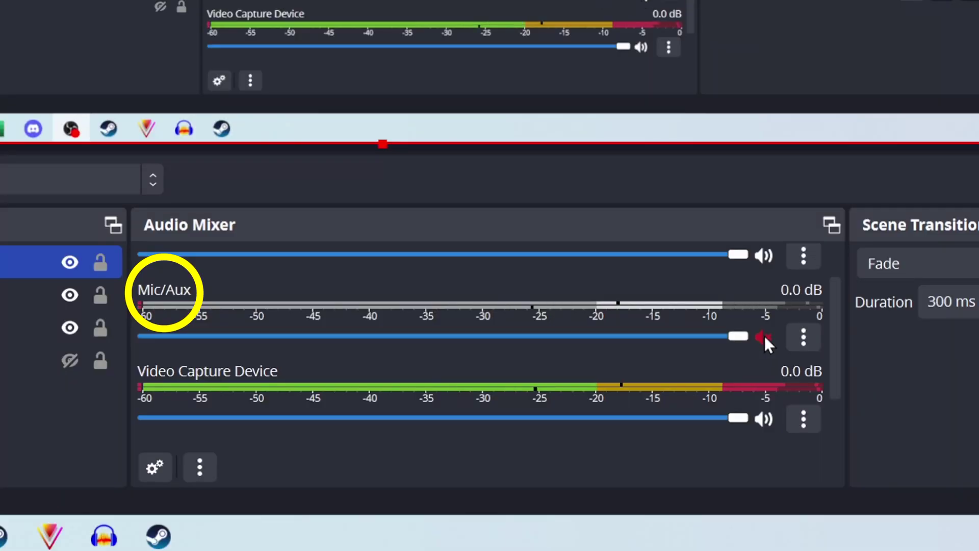
Step: Unmute Mic/Aux and review the audio devices listed in its Properties
{"action": "left_click", "coordinate": [763, 337]}
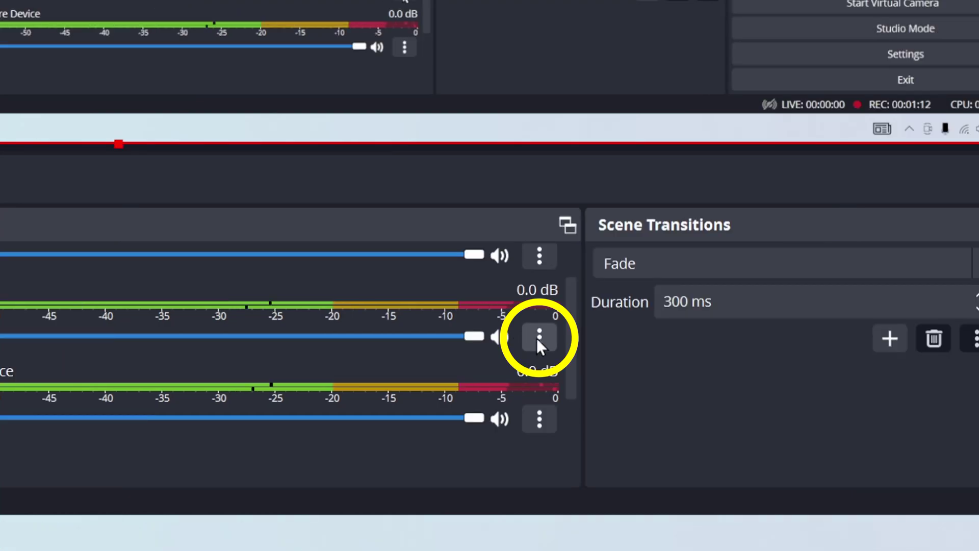
{"action": "left_click", "coordinate": [538, 338]}
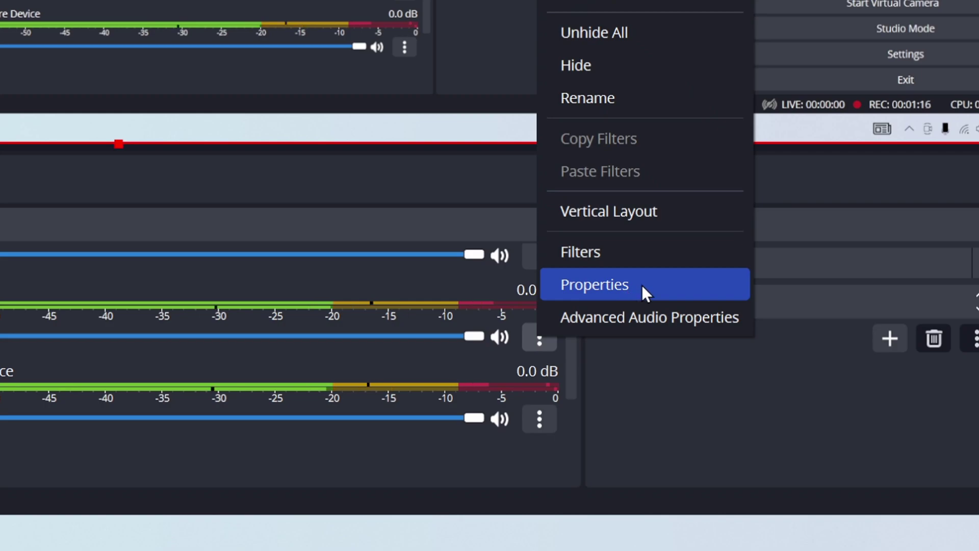
{"action": "left_click", "coordinate": [641, 285]}
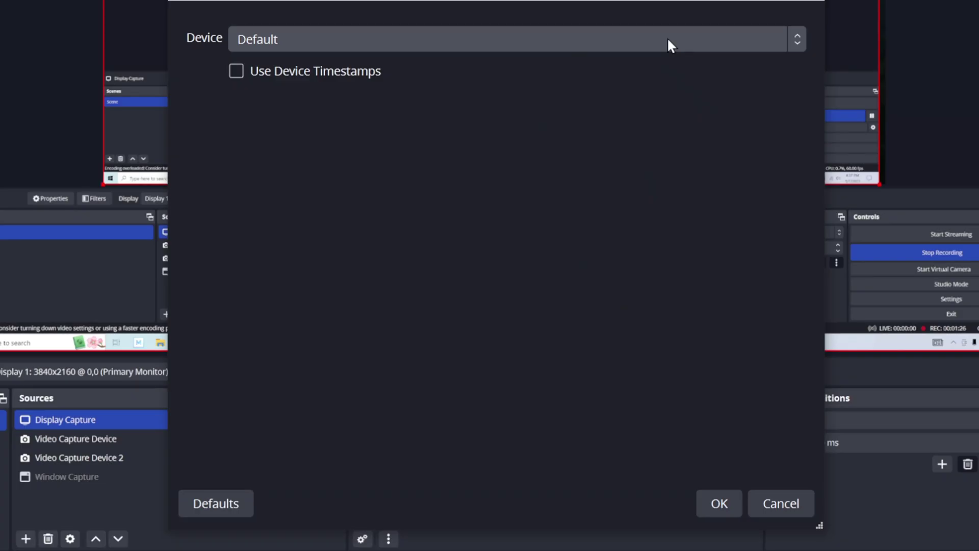
{"action": "left_click", "coordinate": [668, 40]}
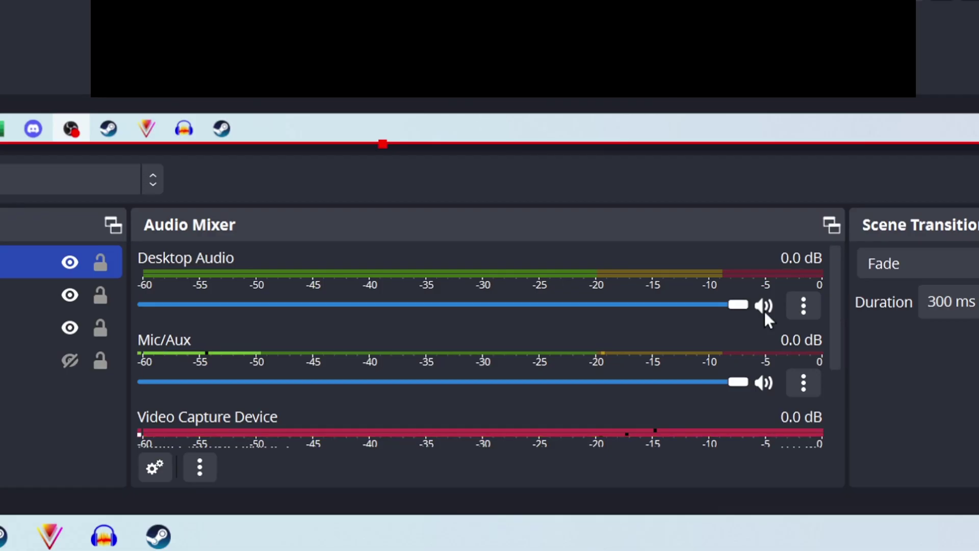
Step: Mute the Desktop Audio channel
{"action": "left_click", "coordinate": [764, 306]}
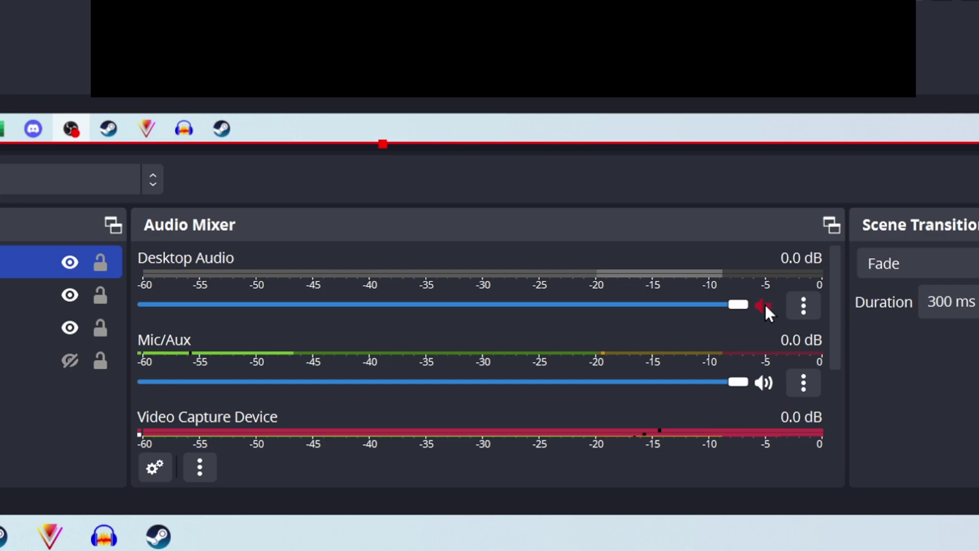
{"action": "scroll", "coordinate": [765, 304], "scroll_direction": "down", "scroll_amount": 2}
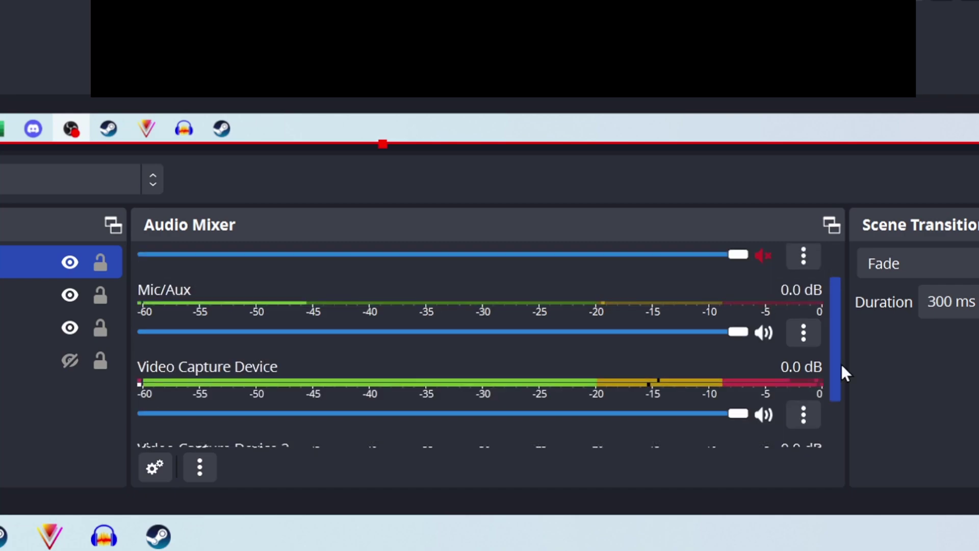
{"action": "scroll", "coordinate": [841, 363], "scroll_direction": "down", "scroll_amount": 2}
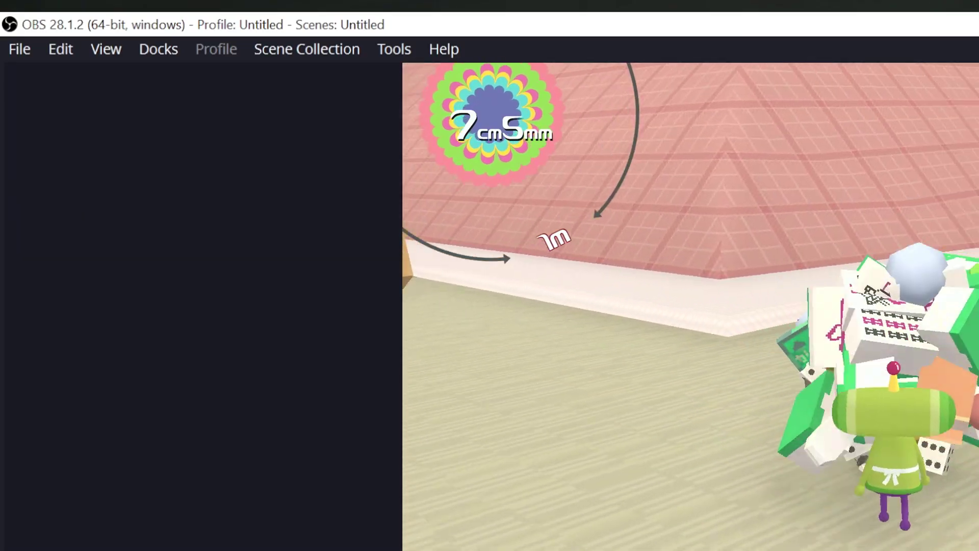
{"action": "left_click", "coordinate": [18, 51]}
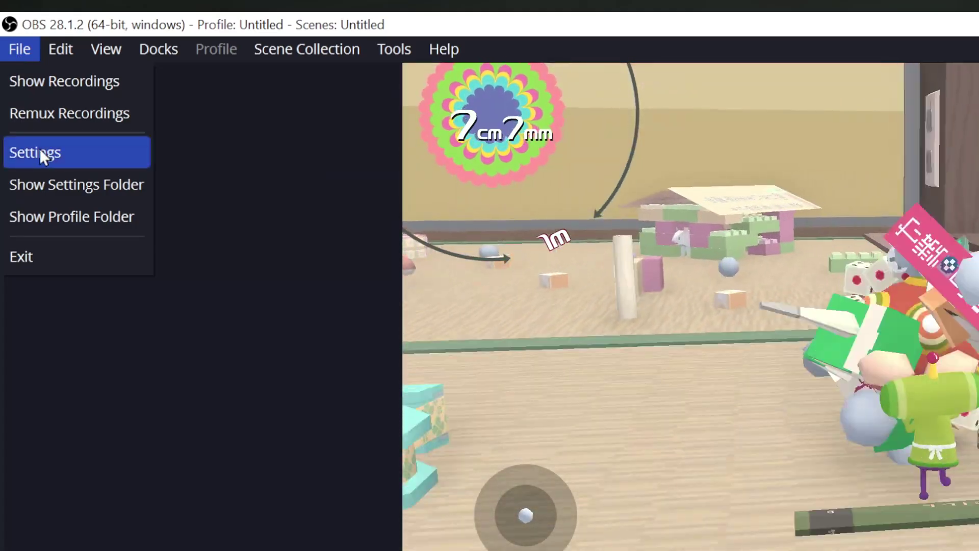
{"action": "left_click", "coordinate": [39, 151]}
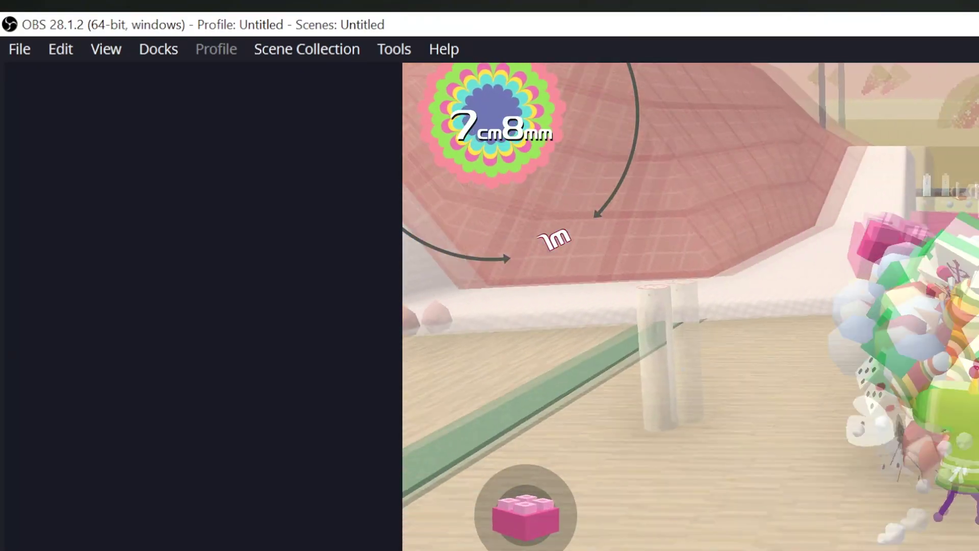
{"action": "left_click", "coordinate": [17, 53]}
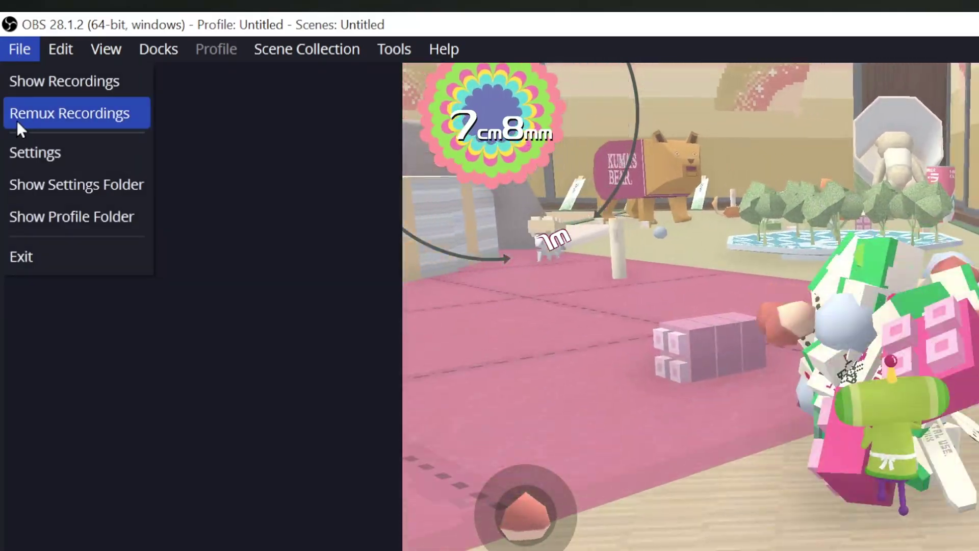
Step: Open the Remux Recordings tool from the File menu
{"action": "left_click", "coordinate": [16, 120]}
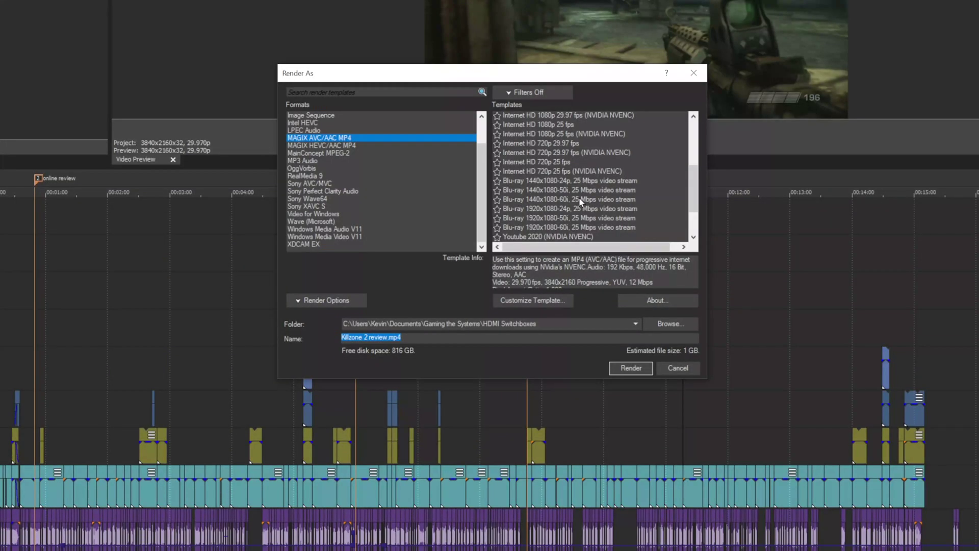
Step: Select the Youtube 2020 4K (NVIDIA NVENC) template for the MAGIX AVC/AAC MP4 render
{"action": "scroll", "coordinate": [675, 217], "scroll_direction": "down", "scroll_amount": 3}
{"action": "left_click", "coordinate": [674, 217]}
{"action": "scroll", "coordinate": [674, 217], "scroll_direction": "up", "scroll_amount": 1}
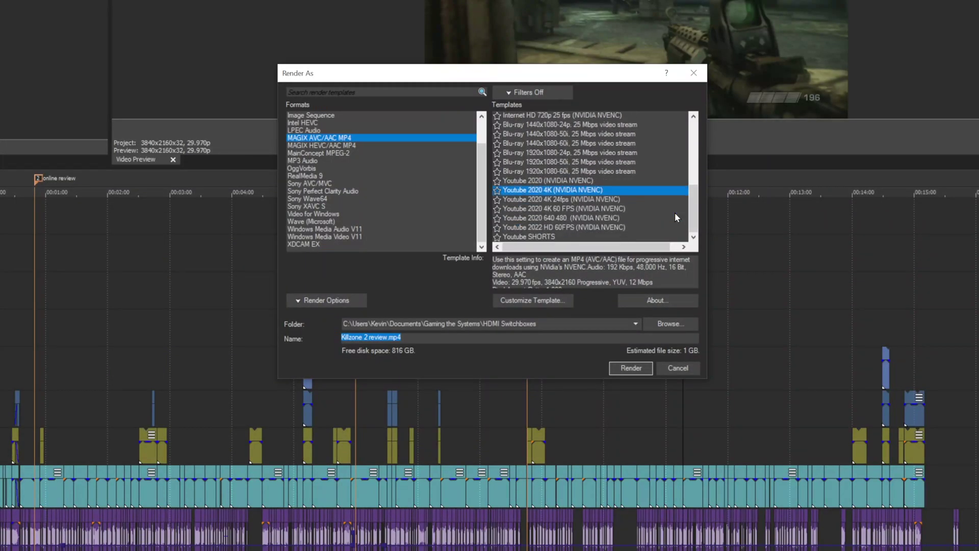